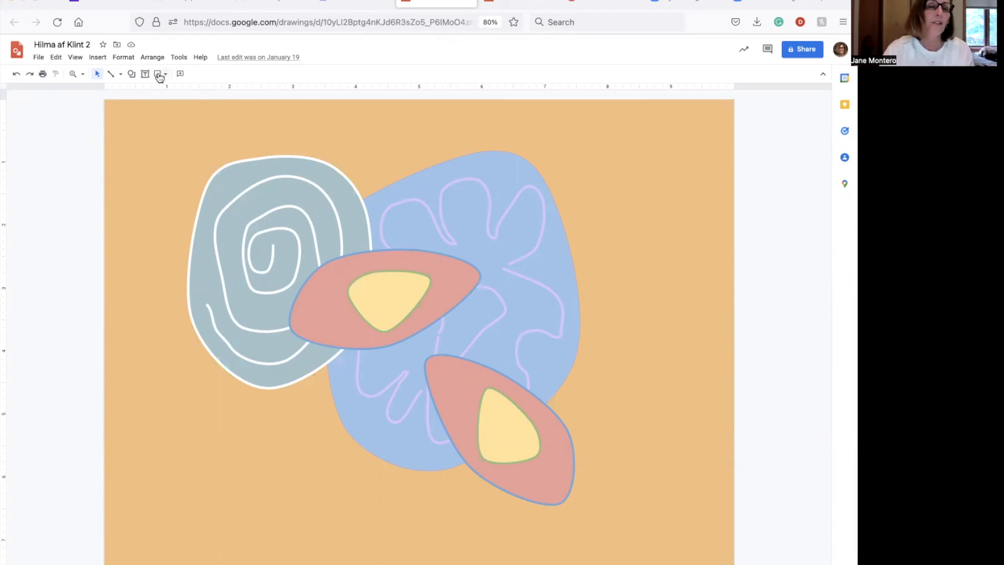
Draw a closed curved shape to the right of the blue blob with the Curve tool
click(121, 75)
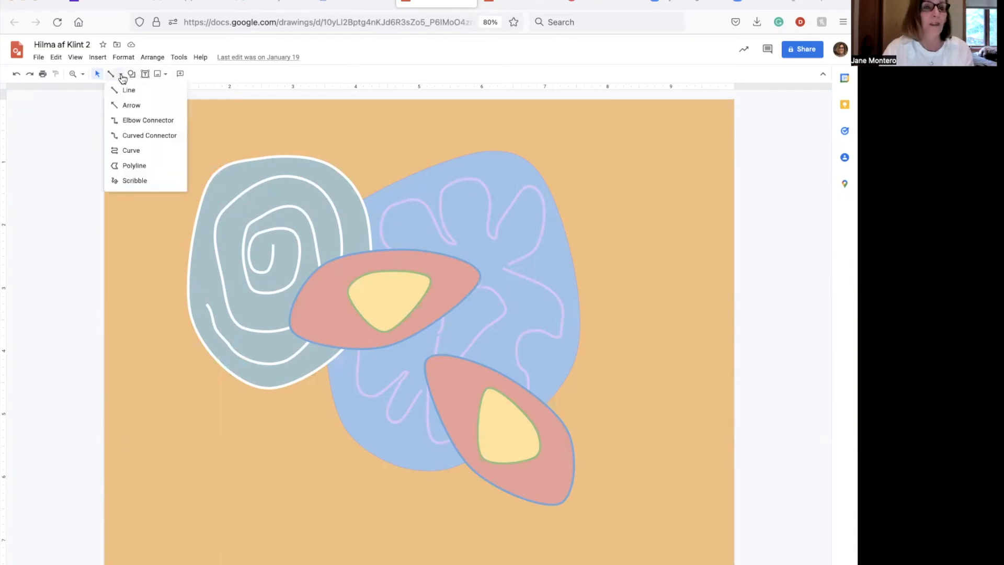
click(131, 150)
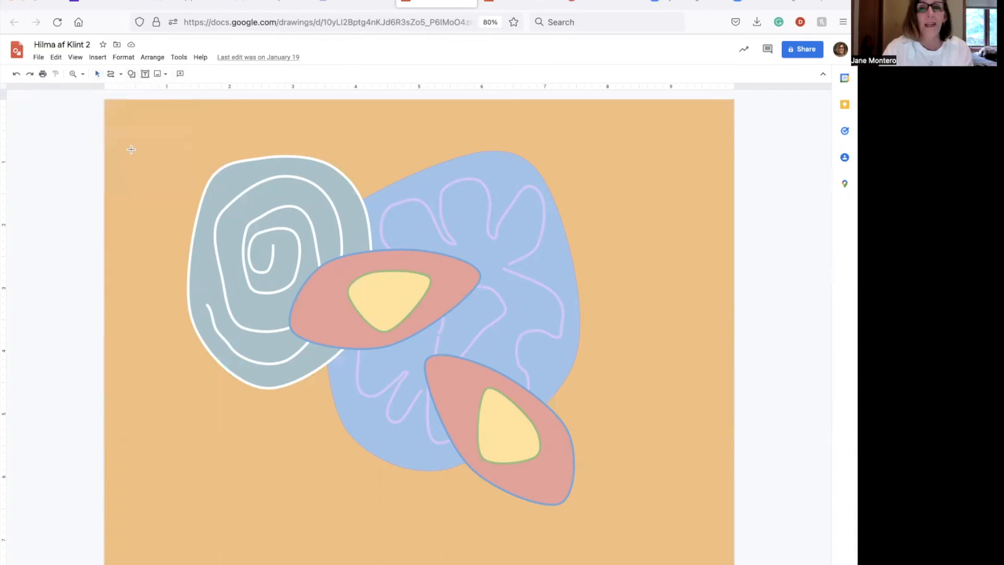
click(643, 168)
click(691, 219)
click(648, 303)
click(605, 243)
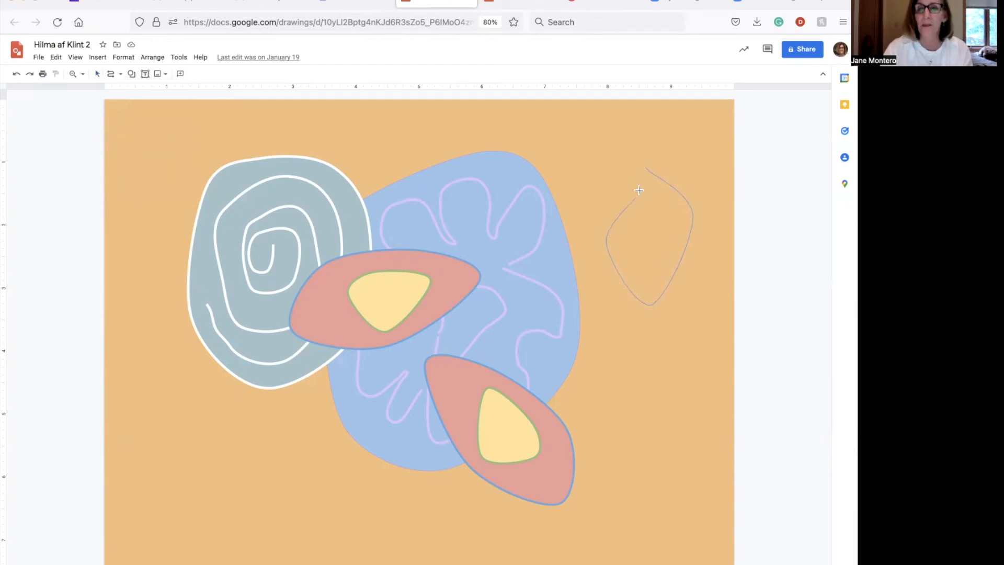
click(646, 169)
click(647, 169)
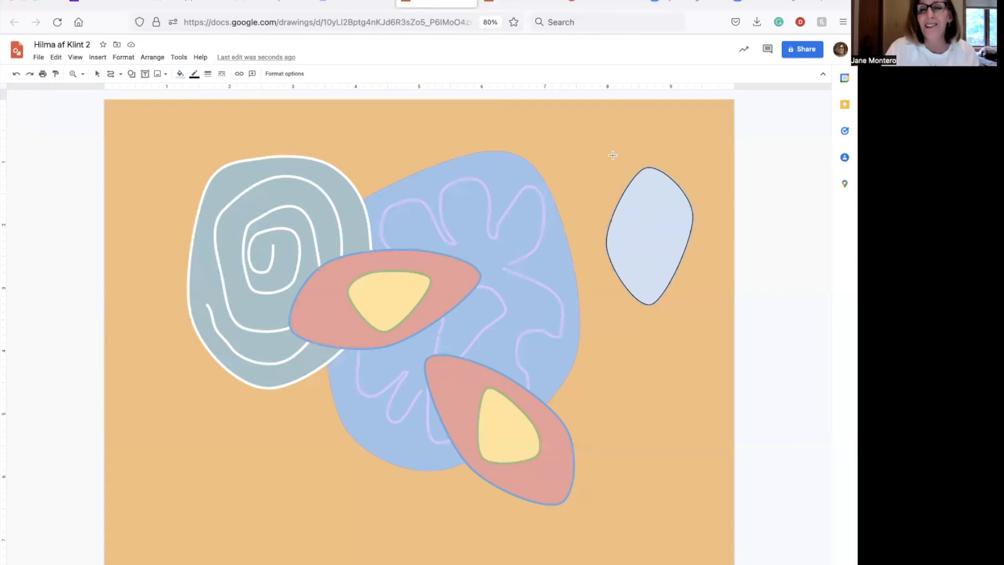
Give the new shape a pale green outline, thickened from 3px to 8px
click(193, 76)
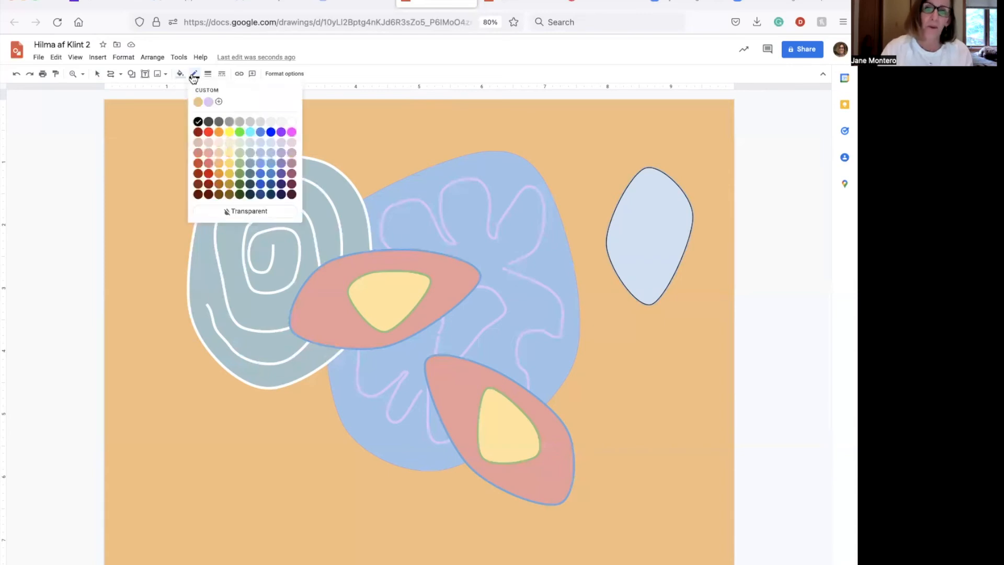
click(239, 162)
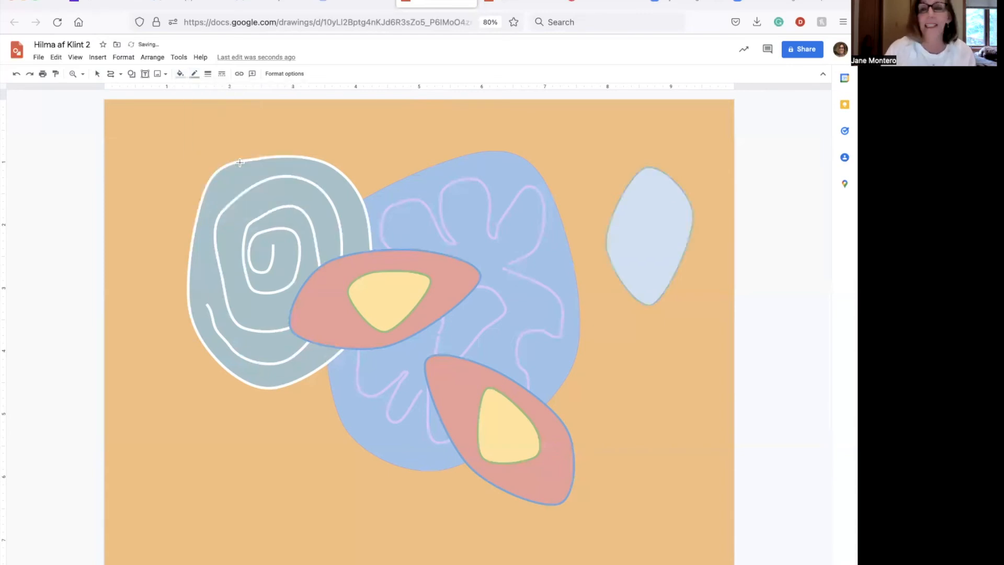
click(209, 75)
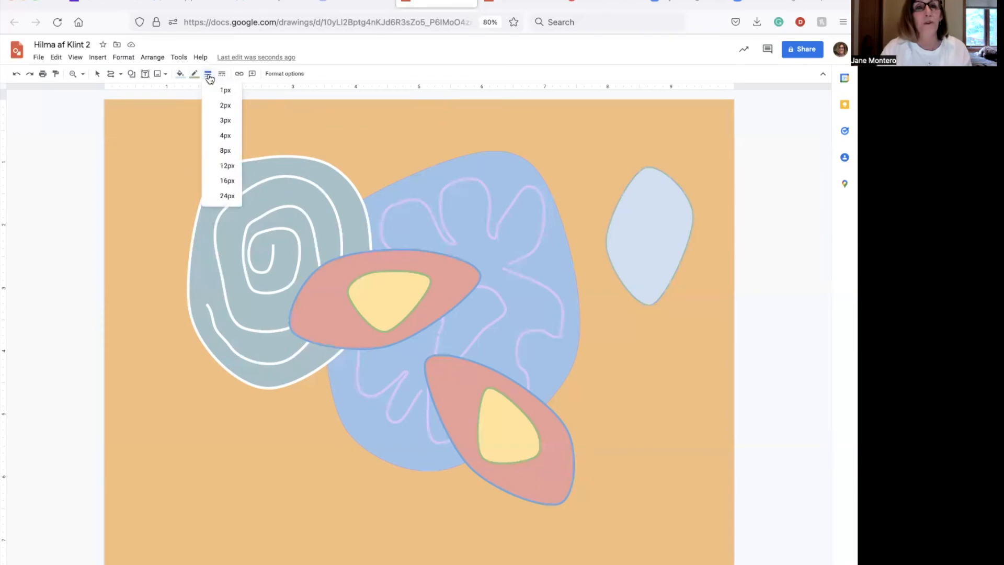
click(218, 117)
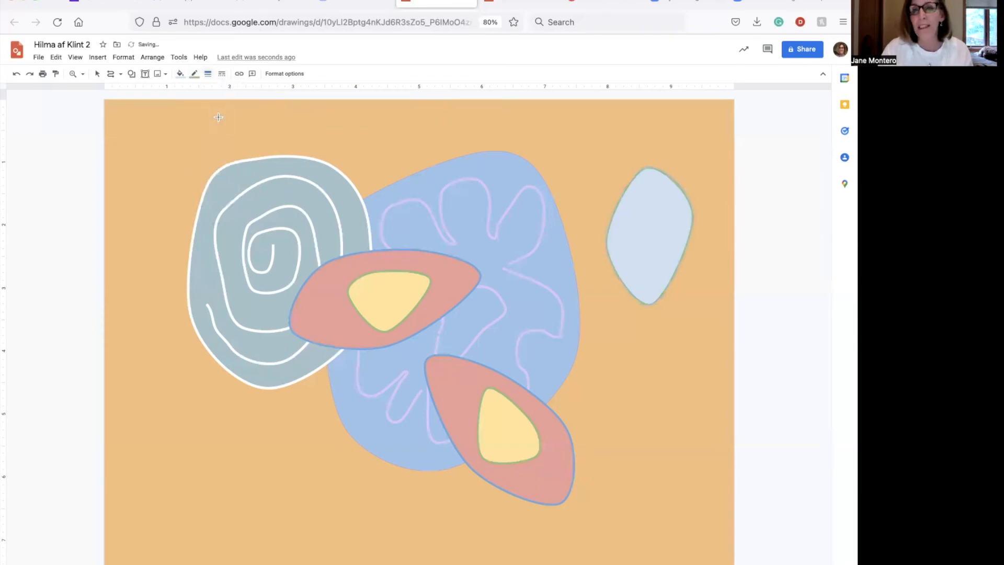
click(208, 74)
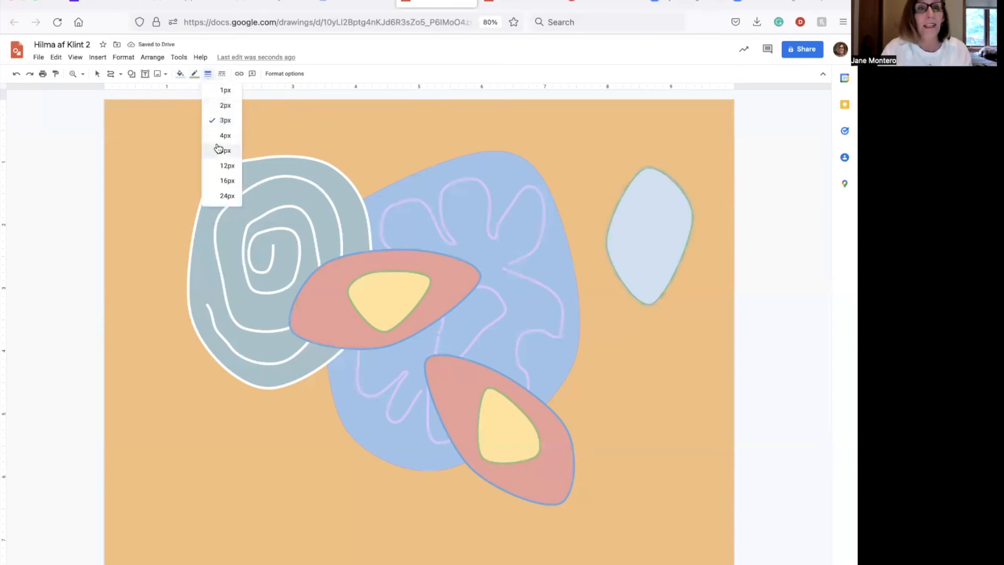
click(217, 147)
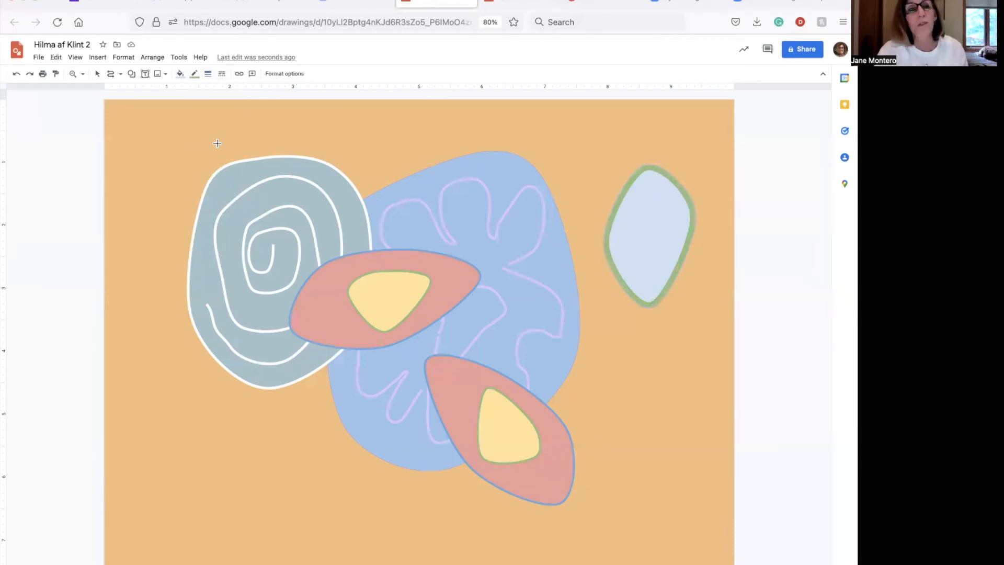
Fill the new shape with lavender purple
click(183, 79)
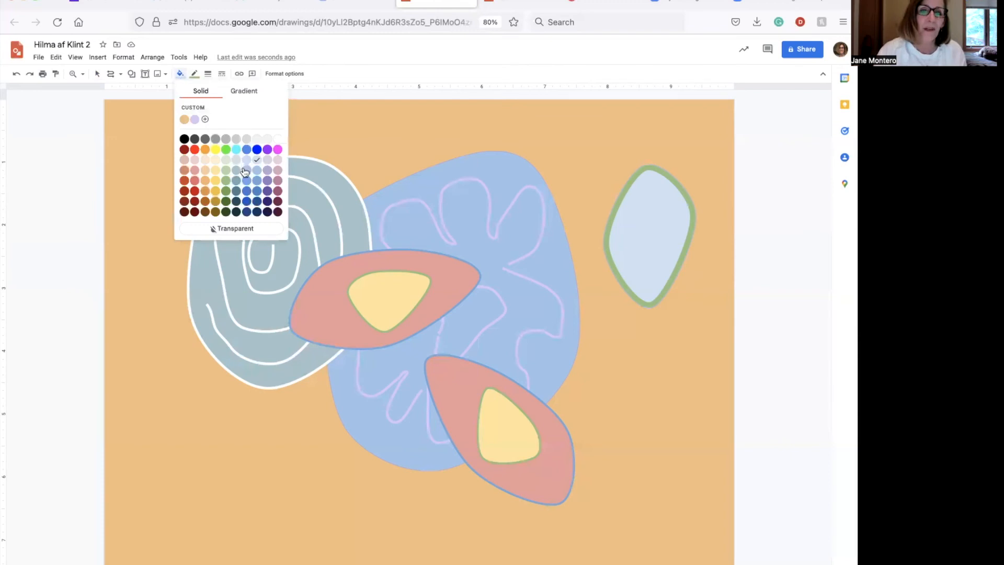
click(268, 171)
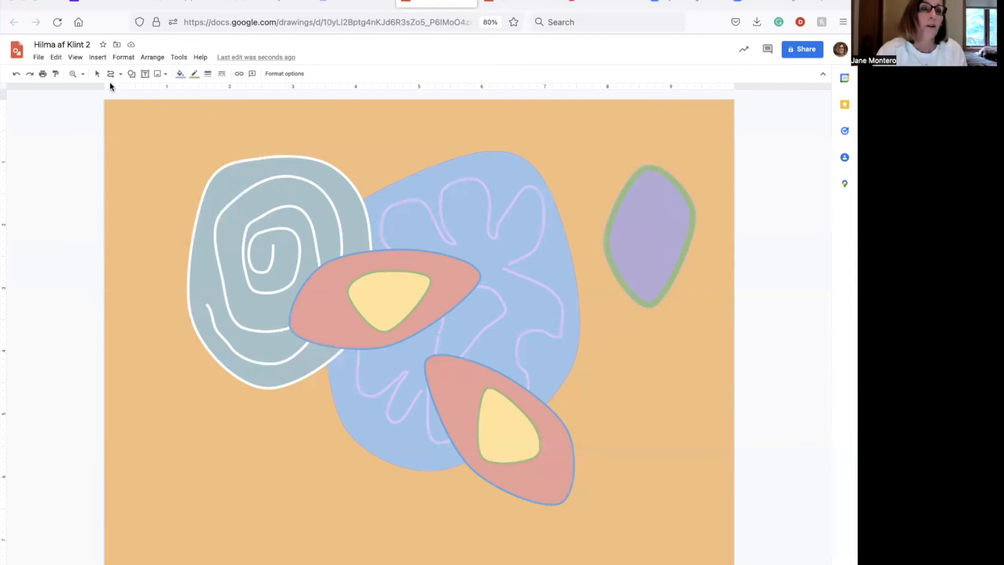
click(97, 74)
Move the purple shape down-left over the blue blob, tilt it clockwise and enlarge it
click(650, 232)
drag(668, 237, 610, 288)
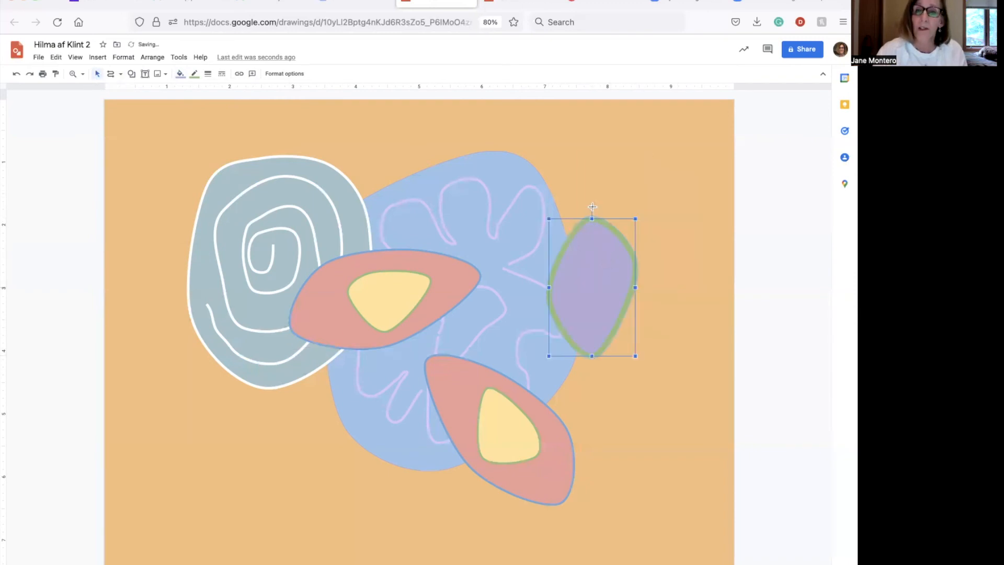
drag(592, 207, 641, 229)
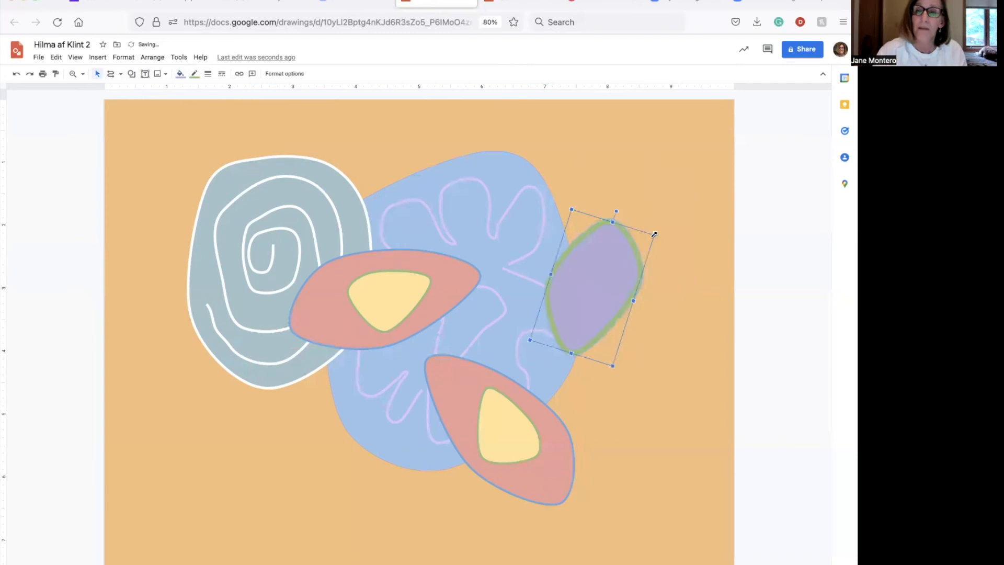
drag(712, 221, 723, 217)
drag(653, 265, 641, 277)
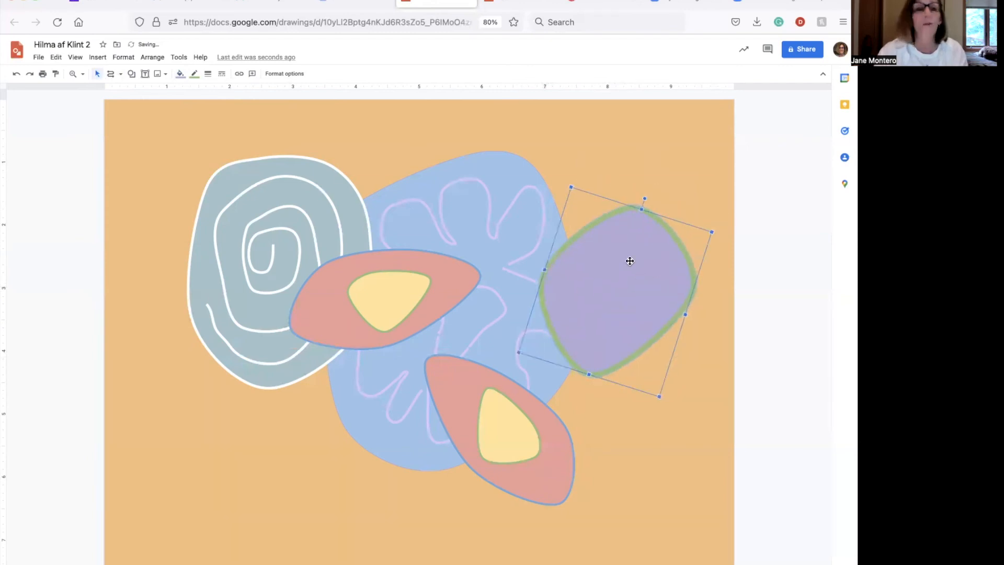
Send the purple shape behind the blue blob, then bring it back to front
click(158, 60)
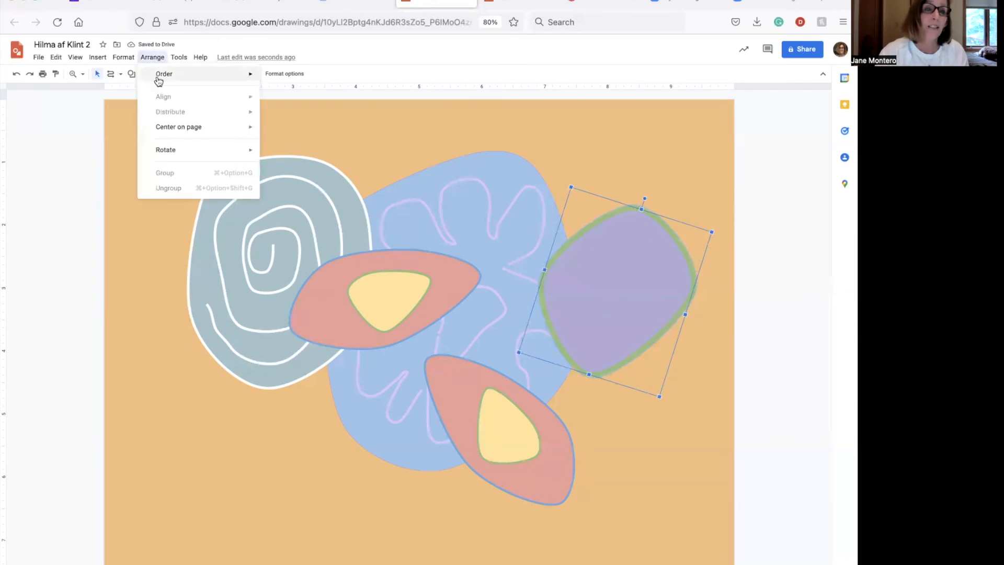
mouse_move(192, 77)
click(305, 119)
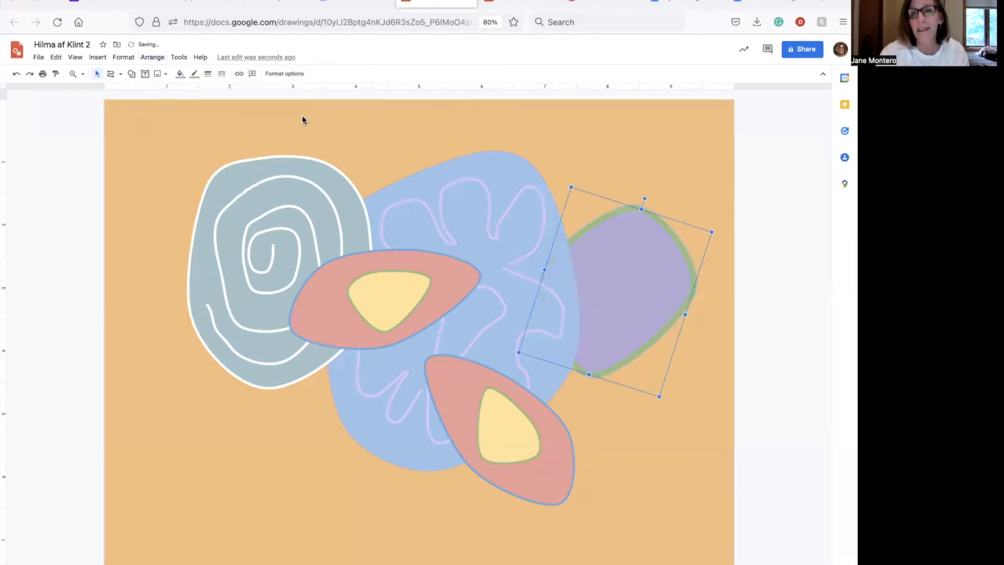
click(152, 58)
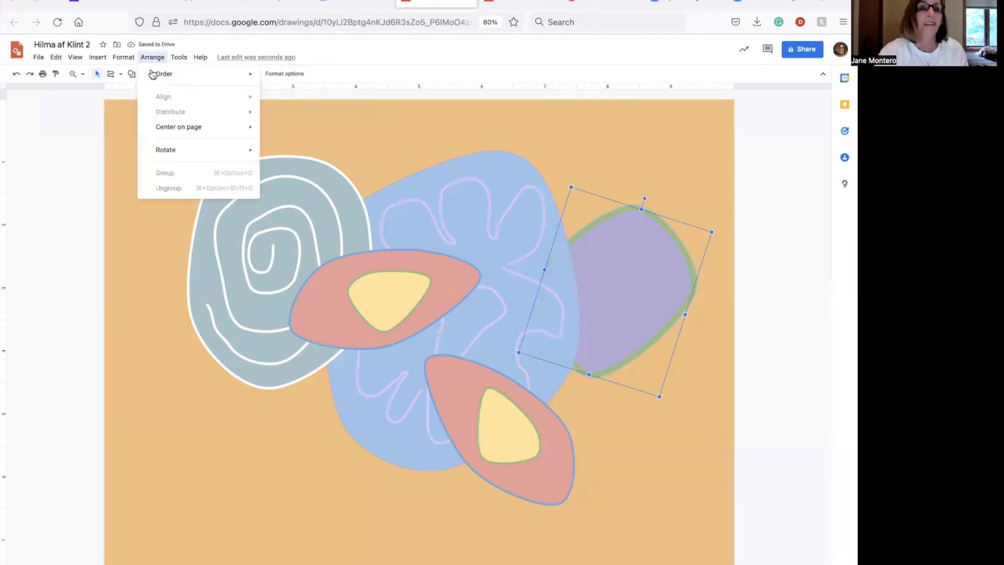
mouse_move(157, 74)
click(291, 79)
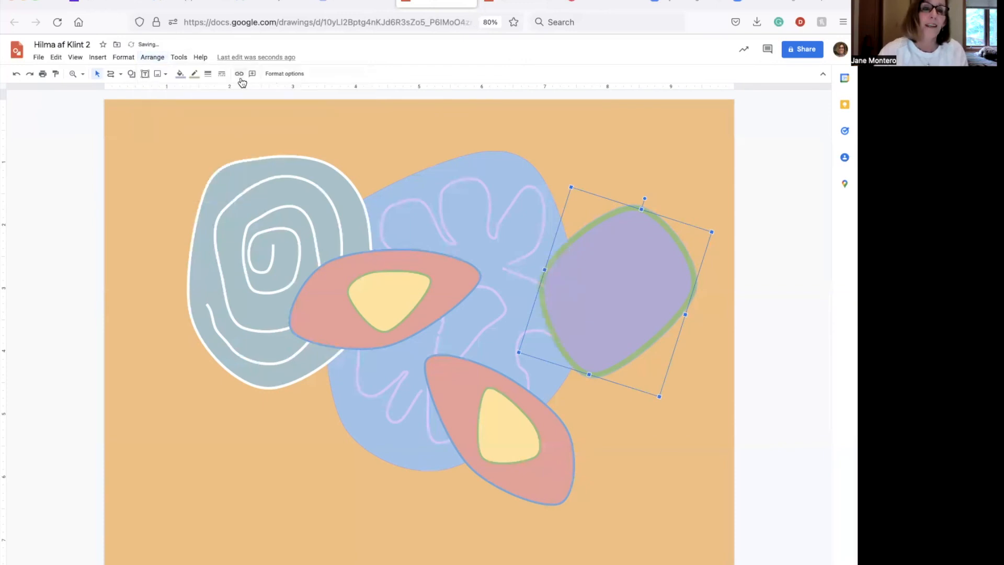
Raise the lavender fill's transparency in the custom colour dialog so the blue blob shows through
click(179, 75)
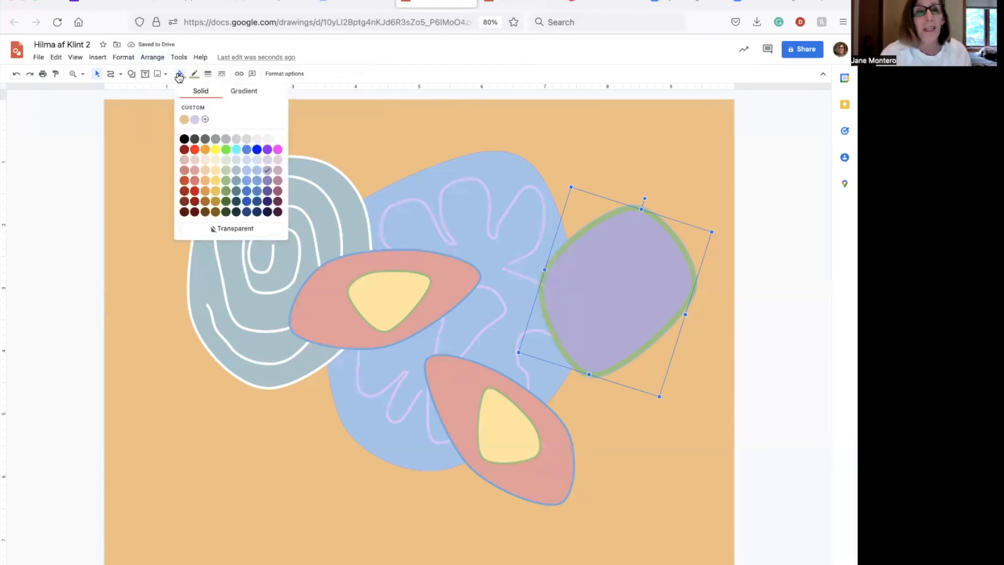
click(206, 121)
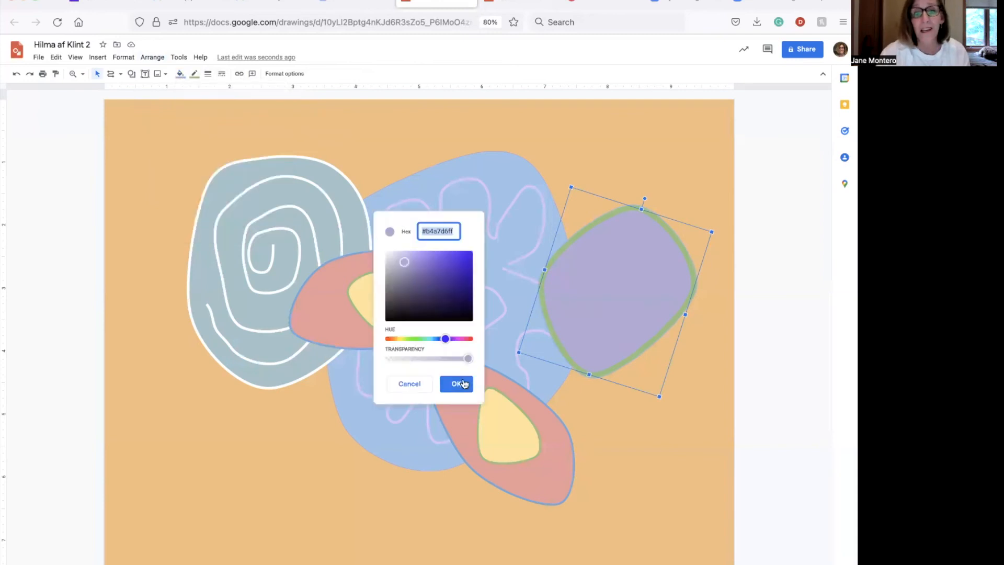
drag(470, 357, 442, 359)
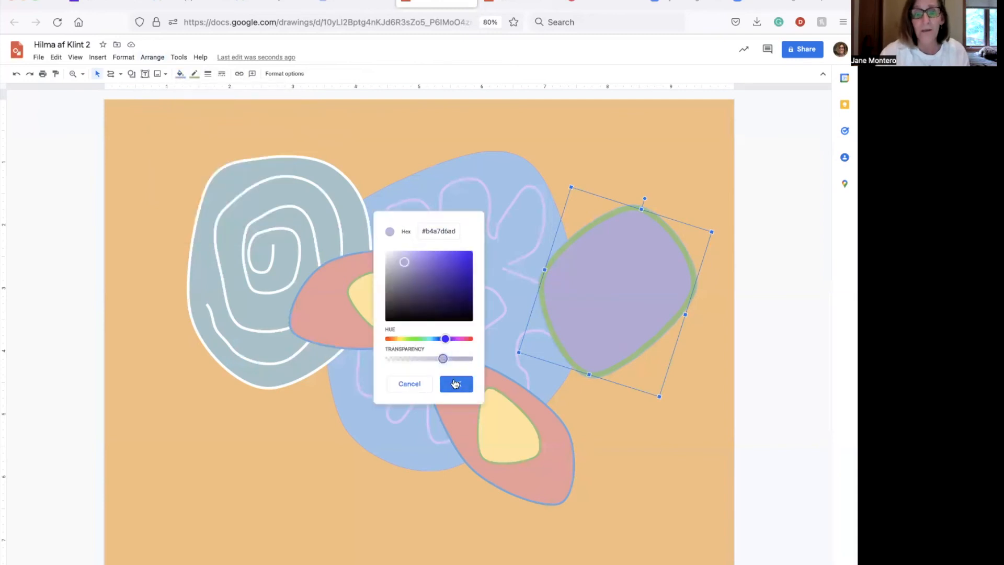
click(454, 385)
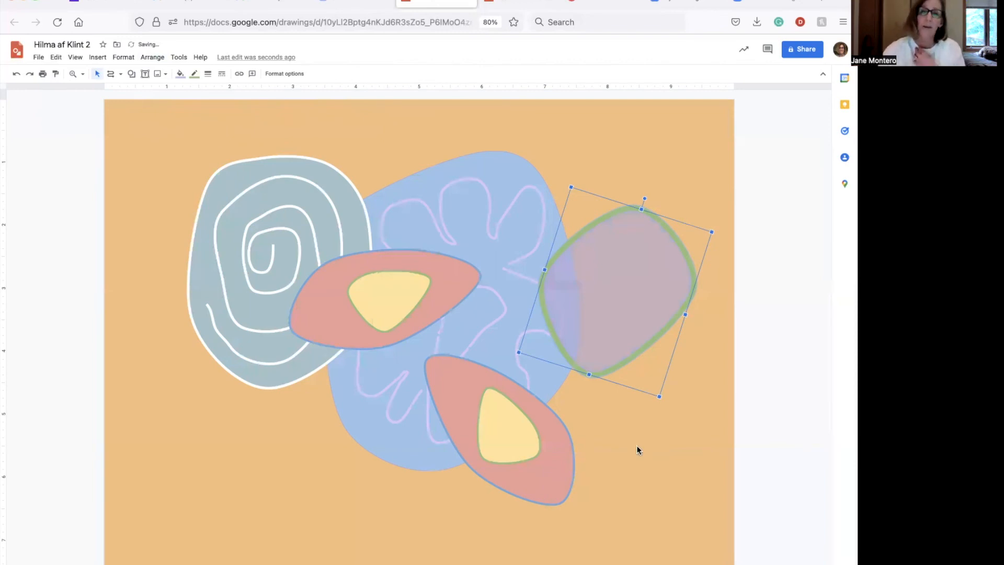
click(643, 468)
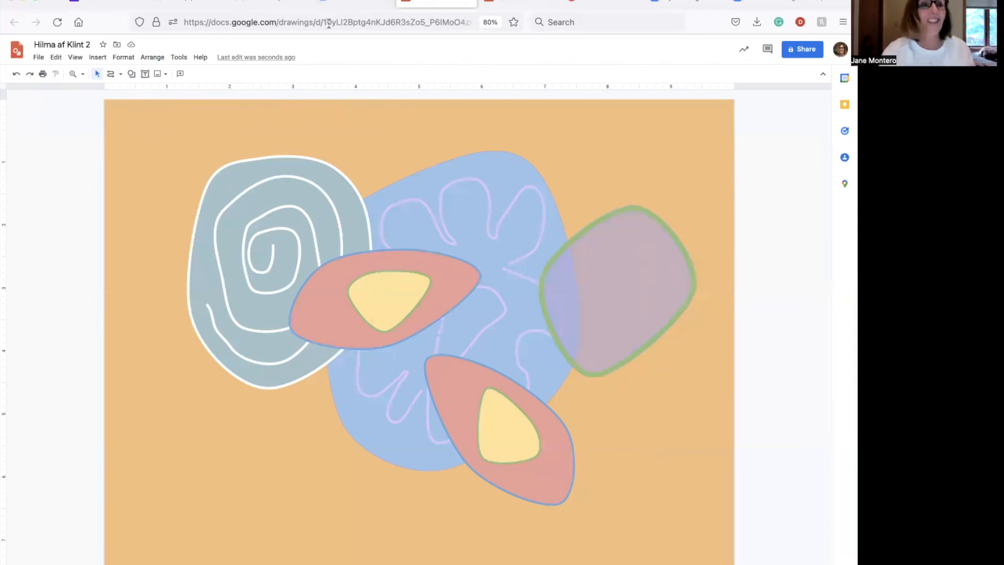
Scribble a freehand spiral inside the right-hand lavender shape
click(120, 75)
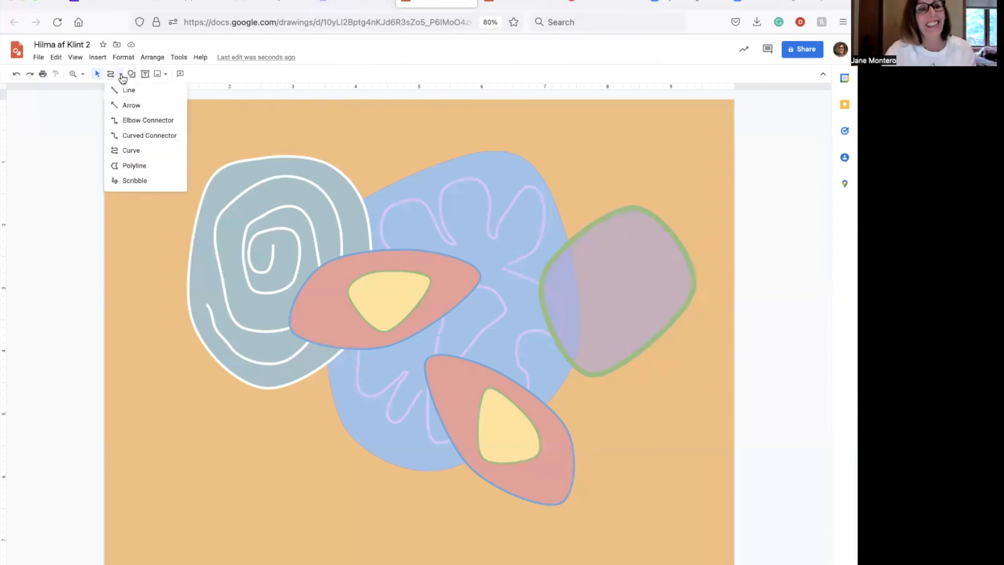
click(132, 183)
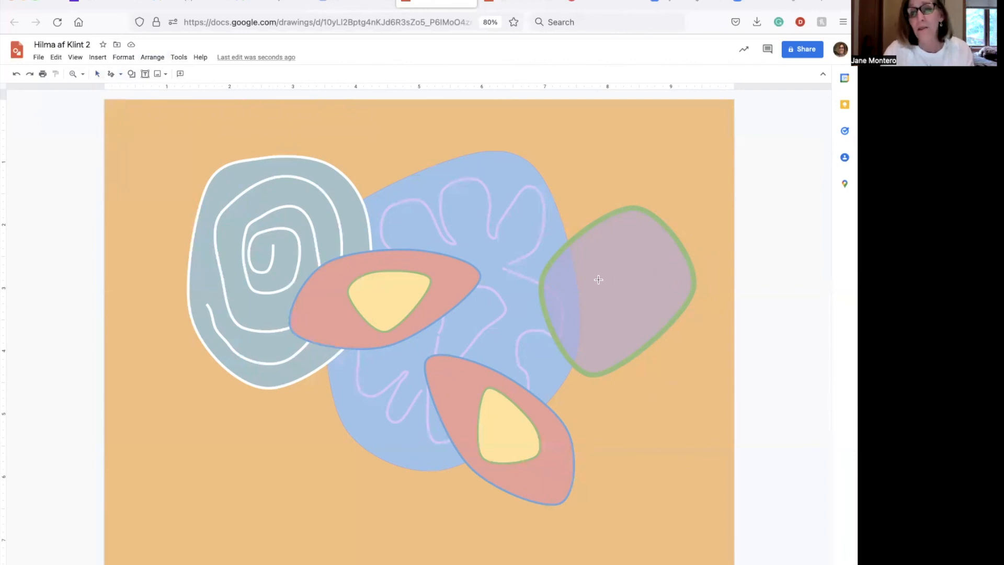
mouse_move(599, 278)
mouse_down()
mouse_move(617, 273)
mouse_move(629, 287)
mouse_move(623, 301)
mouse_move(587, 308)
mouse_move(575, 282)
mouse_move(586, 259)
mouse_move(612, 246)
mouse_move(652, 256)
mouse_move(662, 301)
mouse_move(630, 332)
mouse_move(574, 322)
mouse_up()
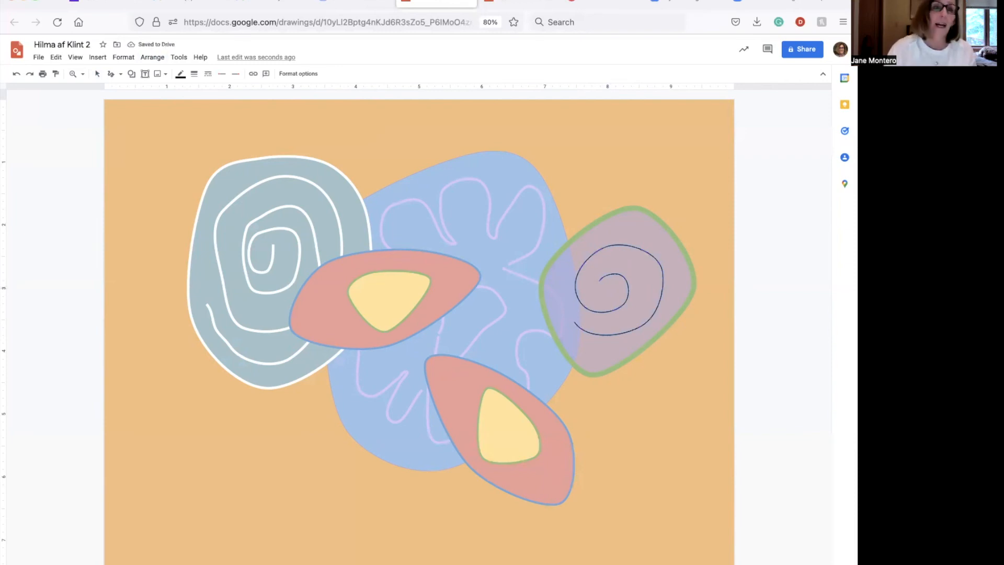
Make the spiral line 3px thick and pale yellow
click(196, 75)
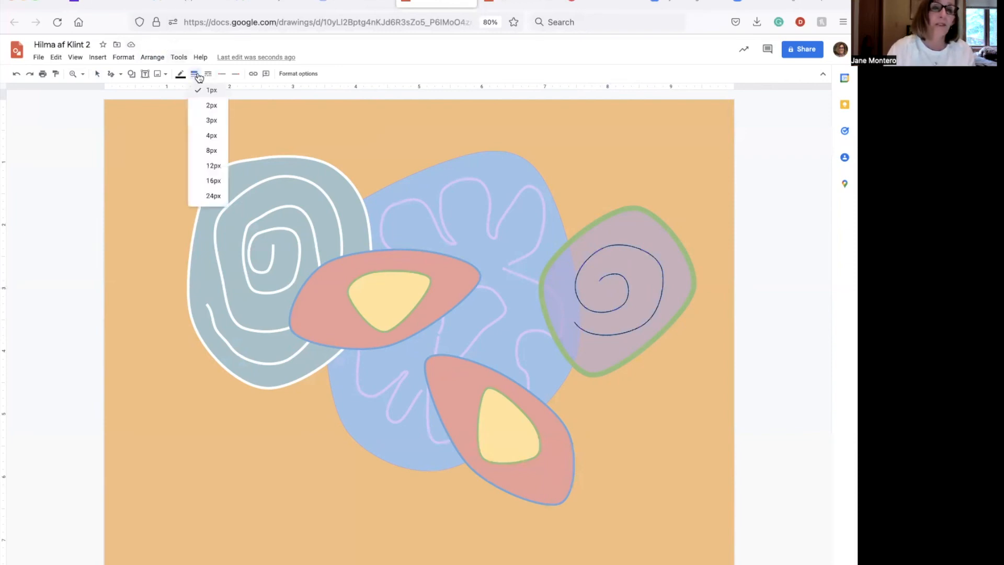
click(210, 122)
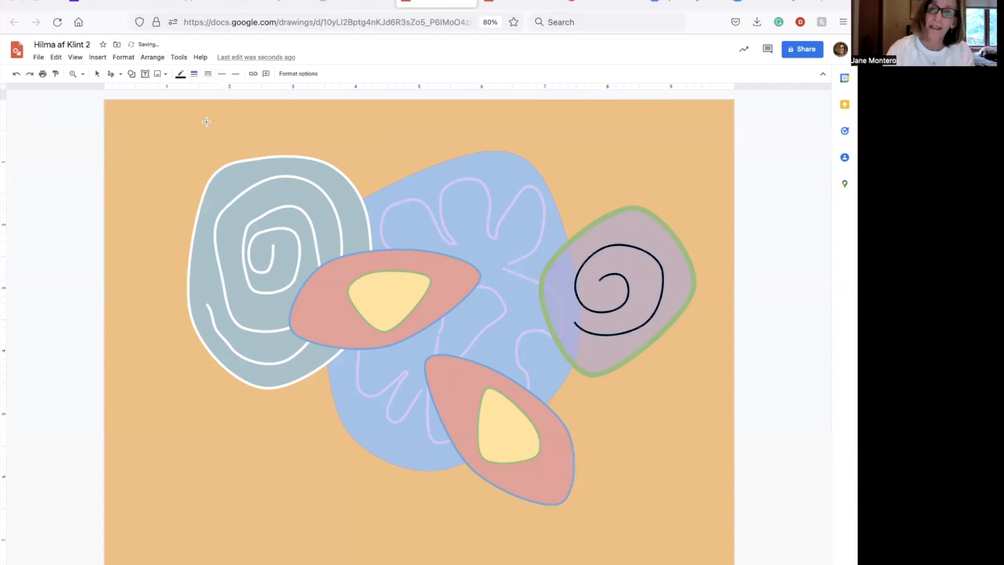
click(180, 75)
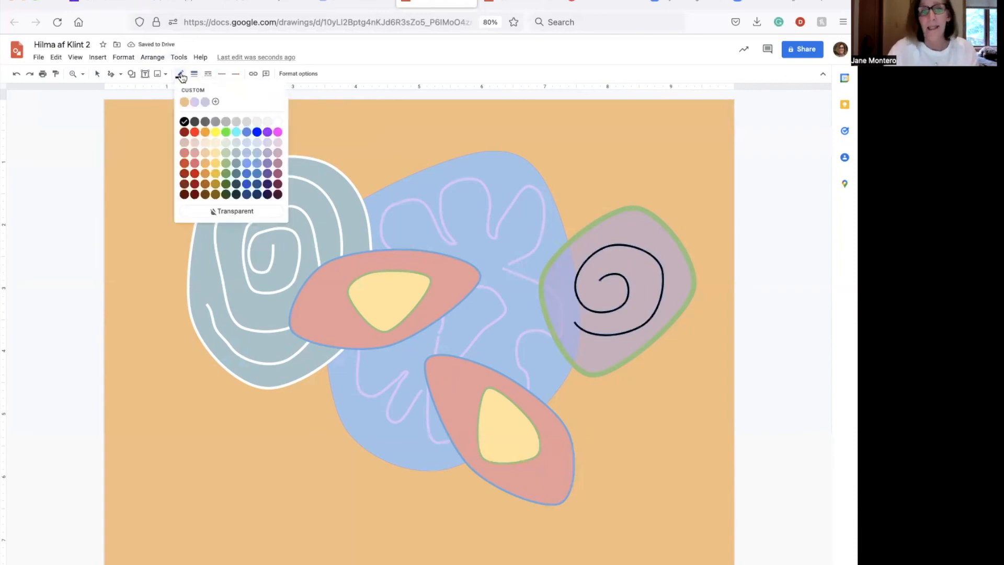
click(215, 153)
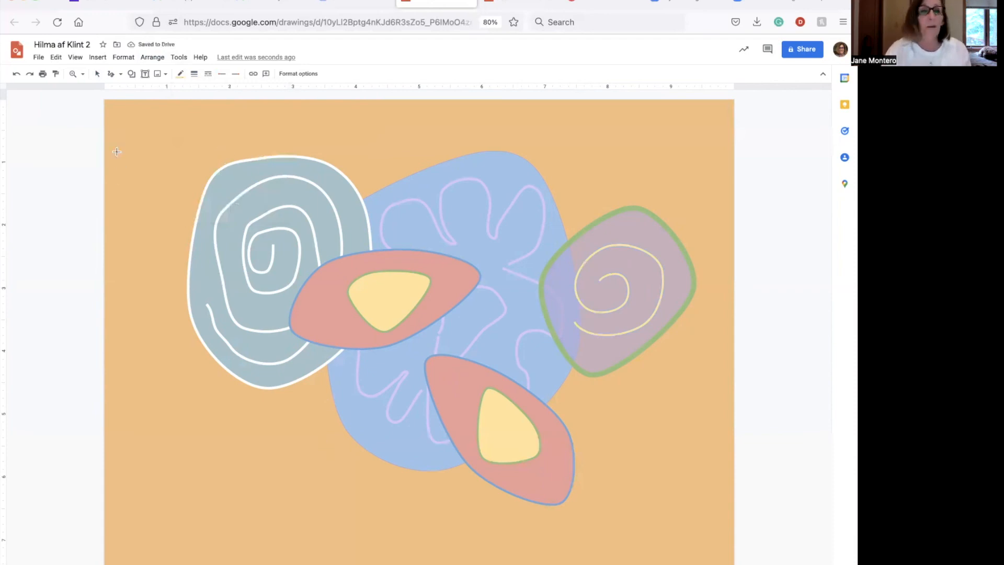
Draw a closed rounded curve shape at the page's lower left
click(118, 75)
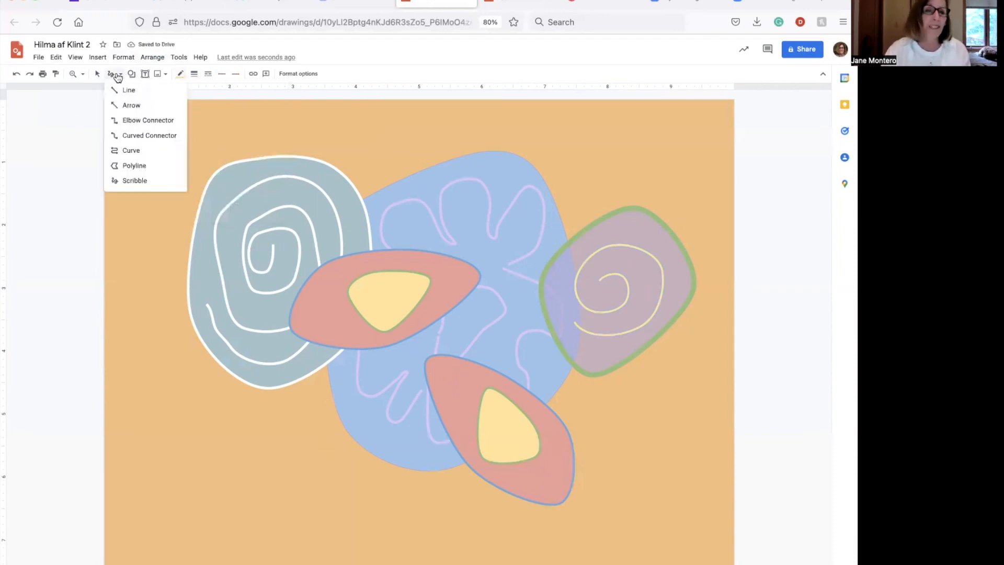
click(118, 150)
click(140, 360)
click(219, 350)
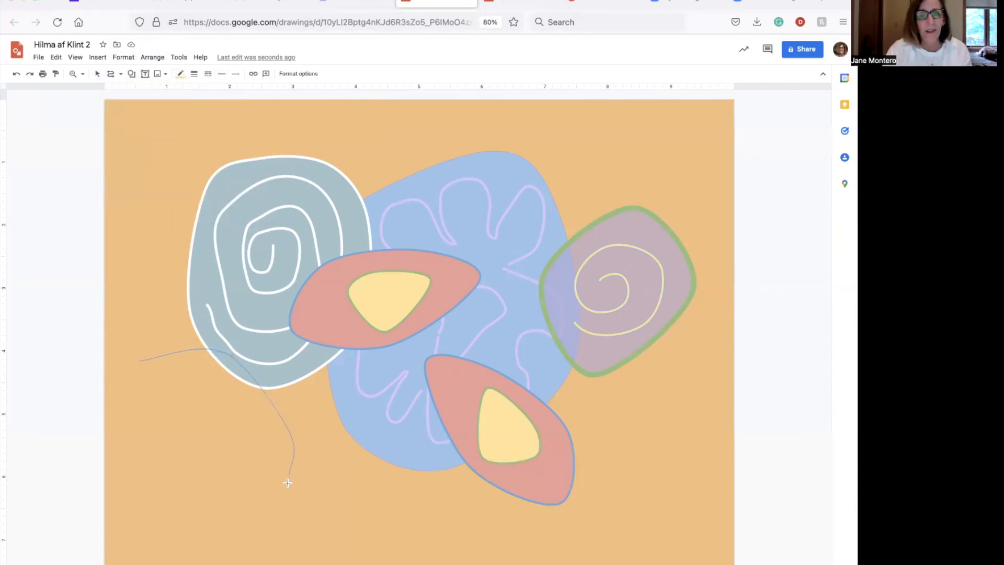
click(284, 543)
click(469, 535)
click(416, 440)
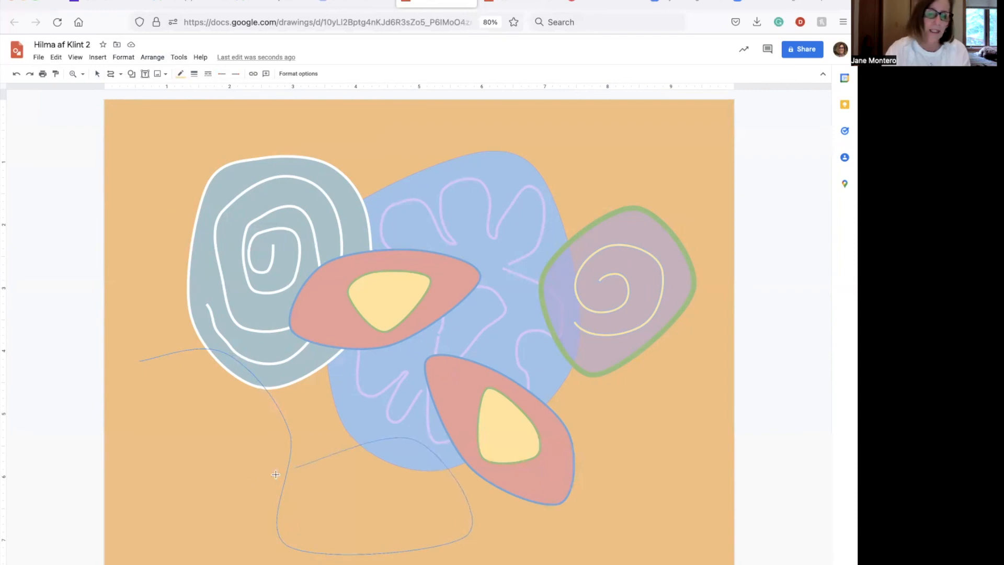
click(183, 494)
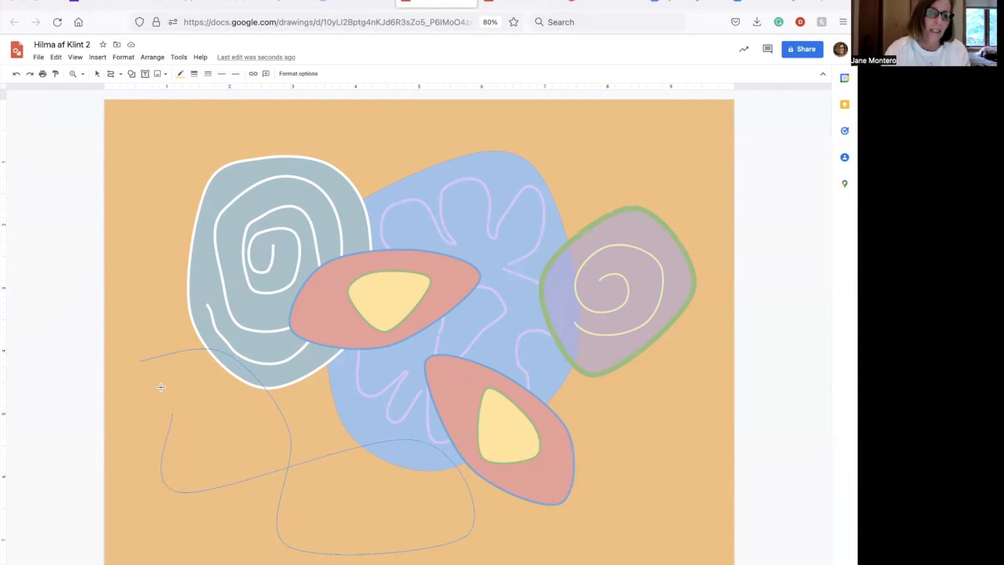
click(140, 362)
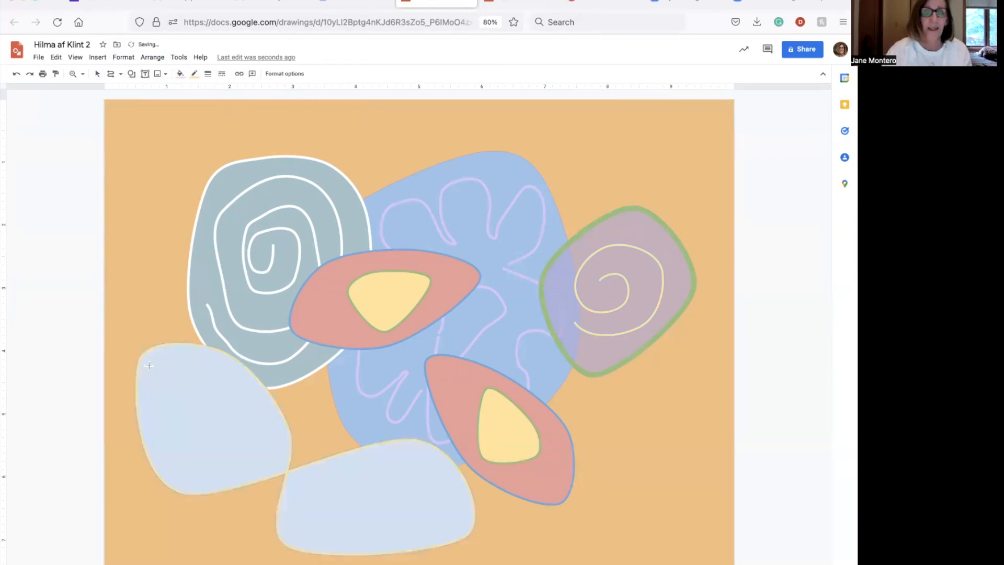
Fill both new shapes sage green and give them light pink-purple outlines
click(179, 74)
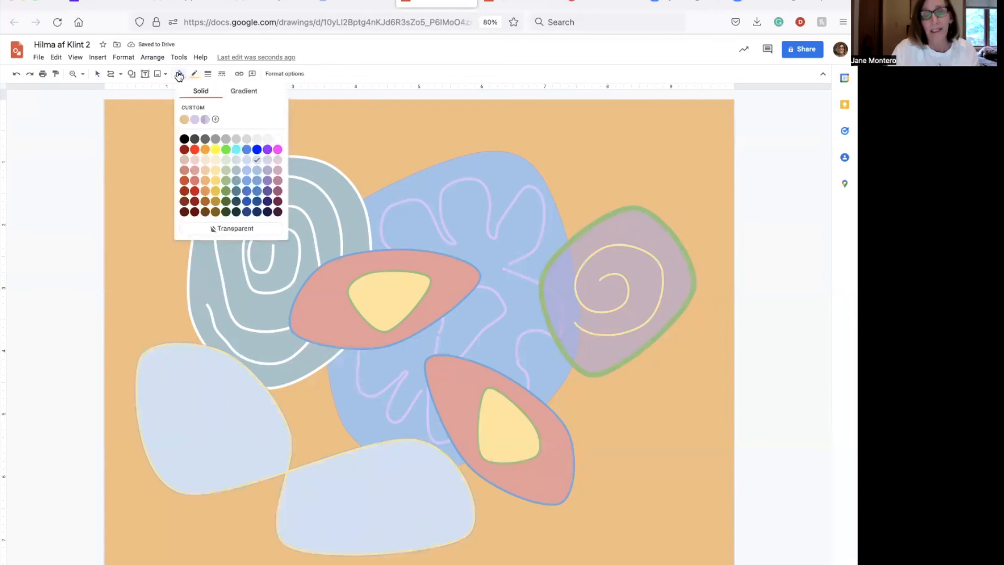
click(226, 181)
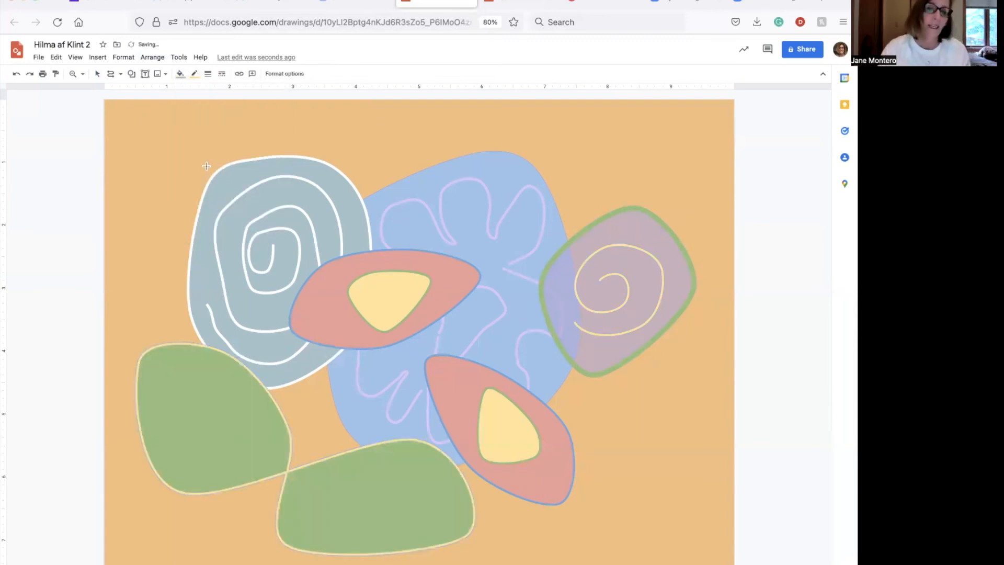
click(194, 75)
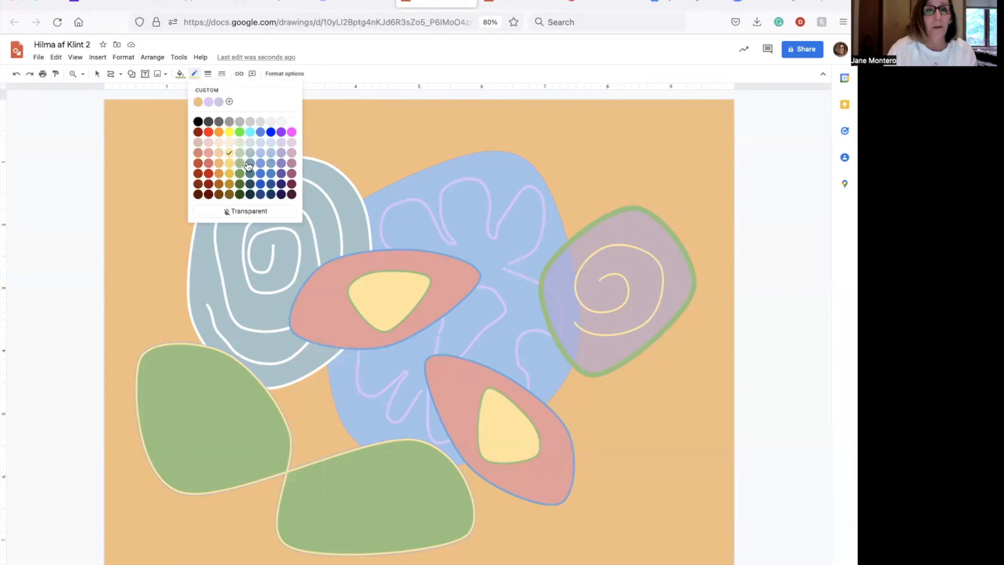
click(261, 152)
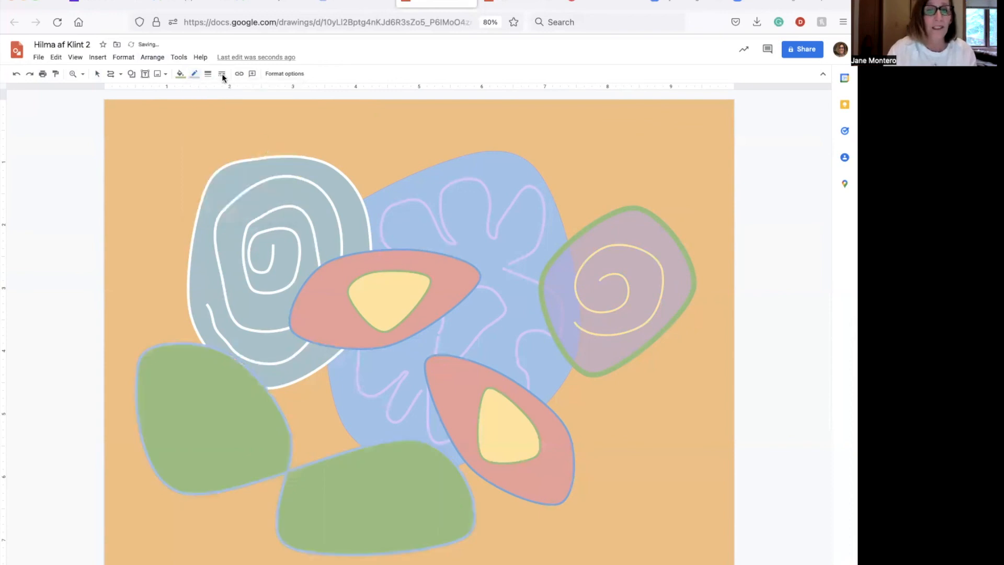
click(194, 76)
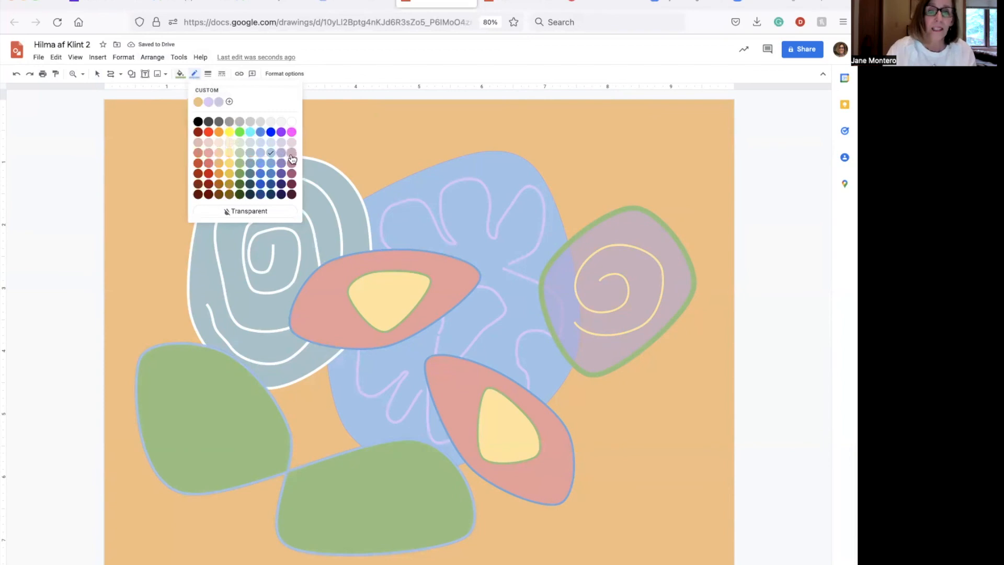
click(291, 153)
Change the outline thickness and switch both shapes' fill to a lighter green
click(208, 75)
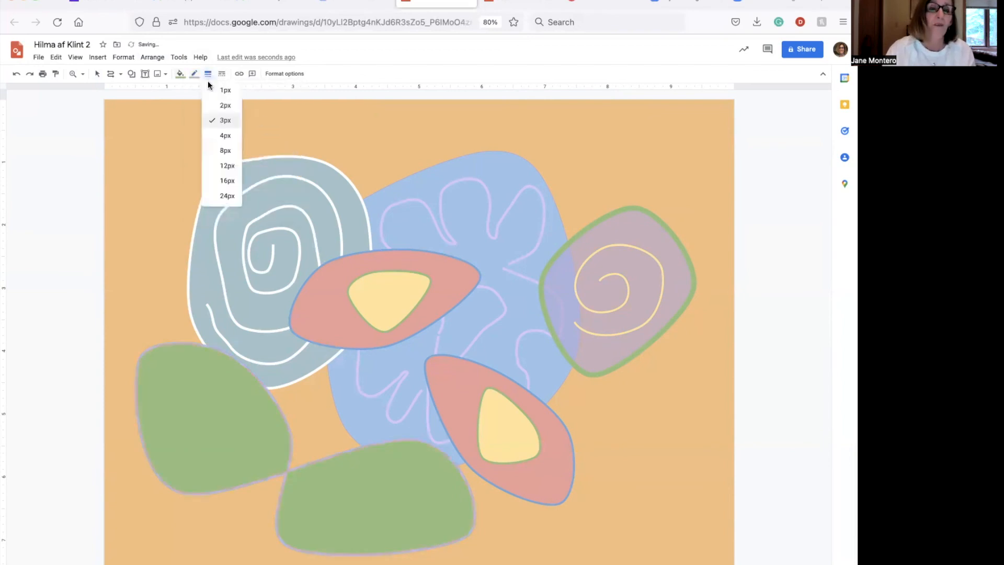
click(226, 136)
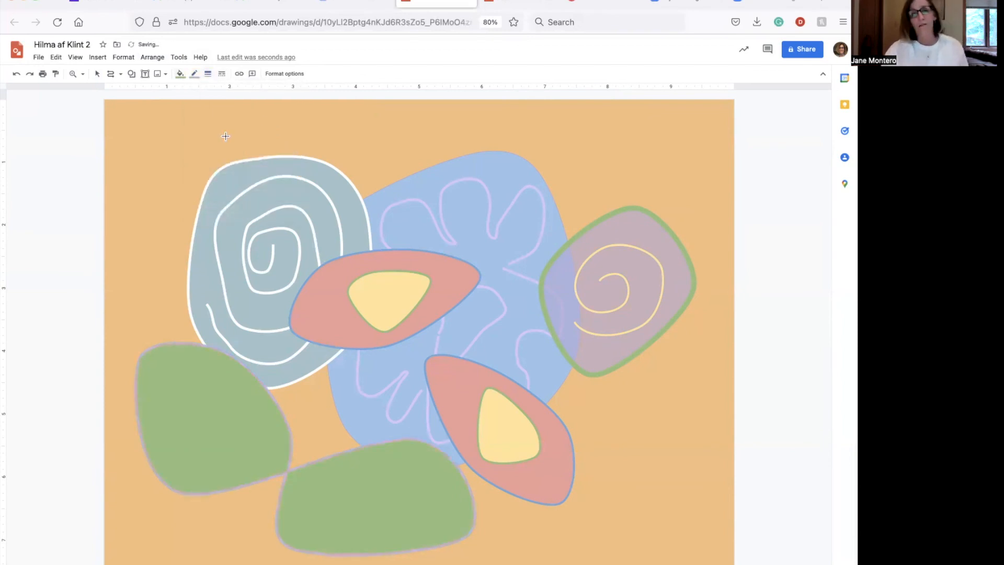
click(180, 74)
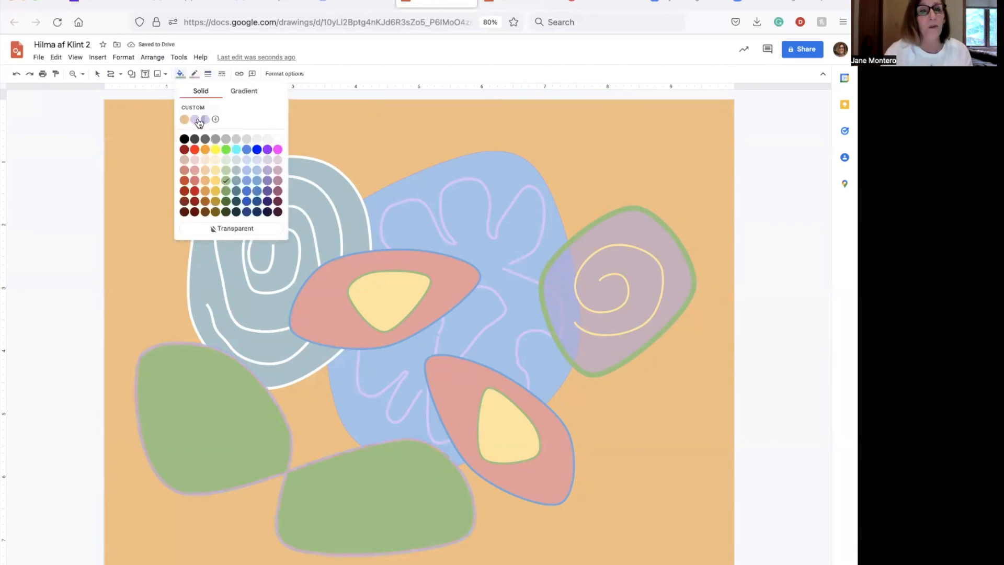
click(224, 170)
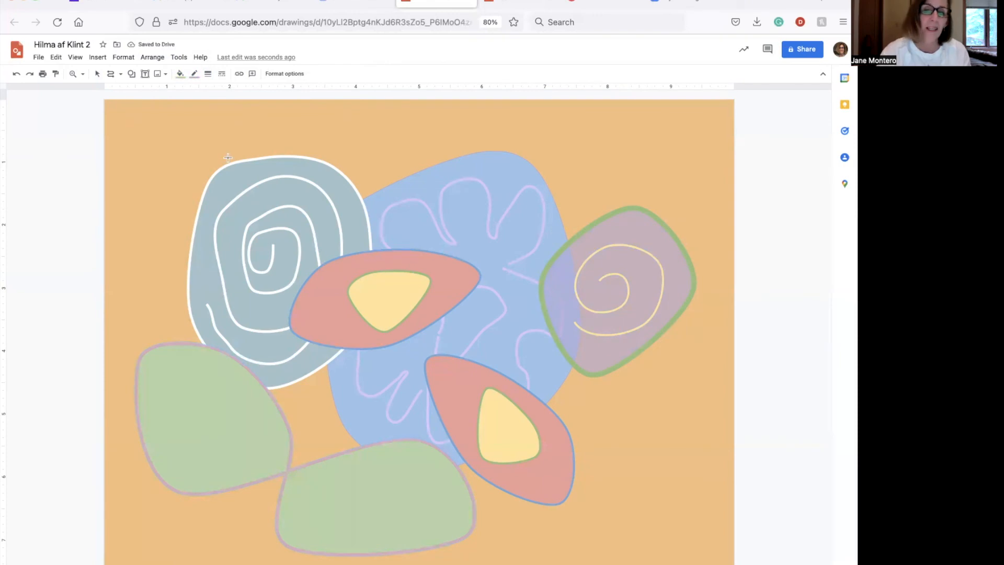
Scribble a looping squiggle inside the left green shape and colour it dark purple
click(120, 74)
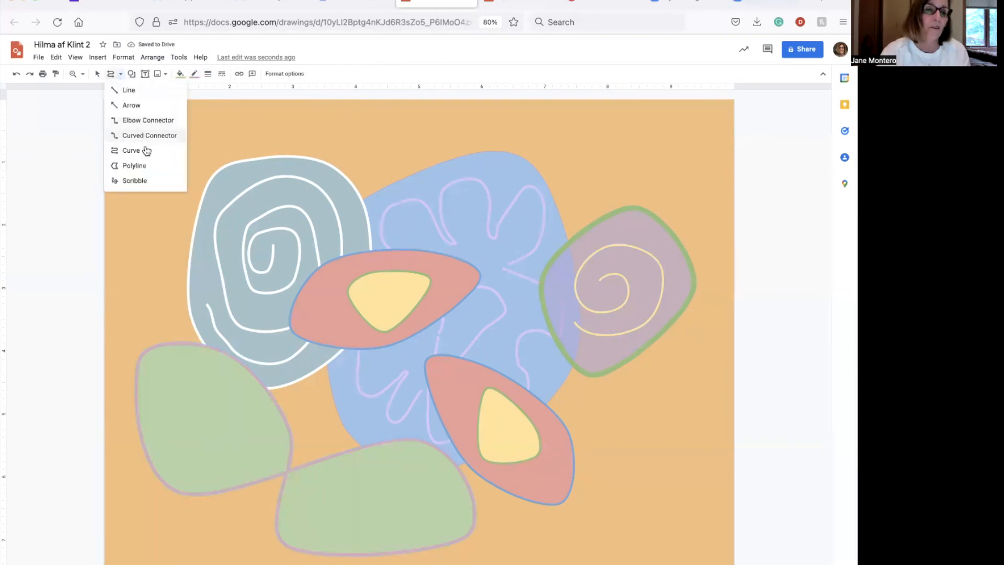
click(139, 179)
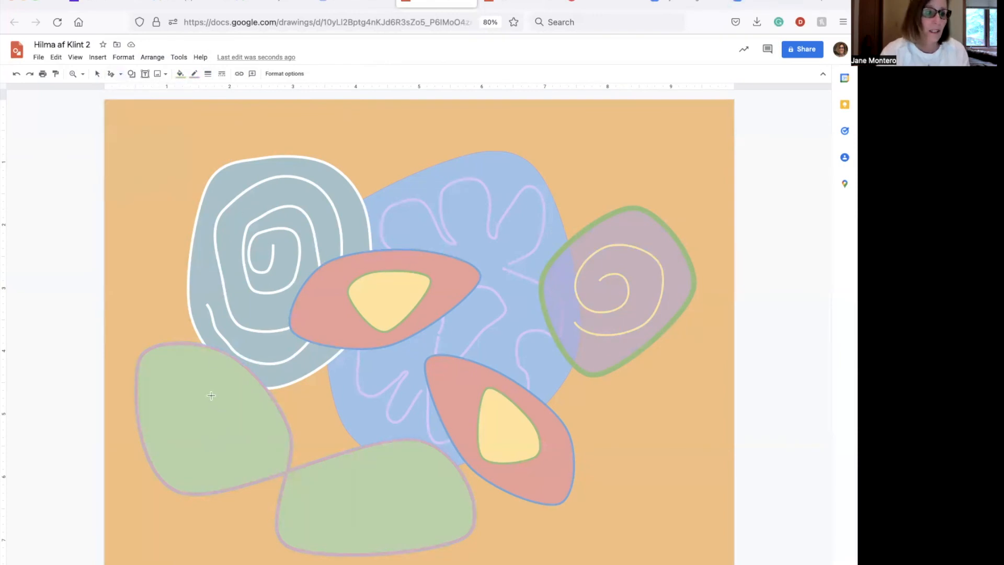
mouse_move(208, 392)
mouse_down()
mouse_move(224, 411)
mouse_move(253, 416)
mouse_move(260, 436)
mouse_move(252, 447)
mouse_move(238, 442)
mouse_move(215, 472)
mouse_move(193, 463)
mouse_move(201, 445)
mouse_move(173, 443)
mouse_move(167, 422)
mouse_move(175, 364)
mouse_move(199, 368)
mouse_move(208, 392)
mouse_up()
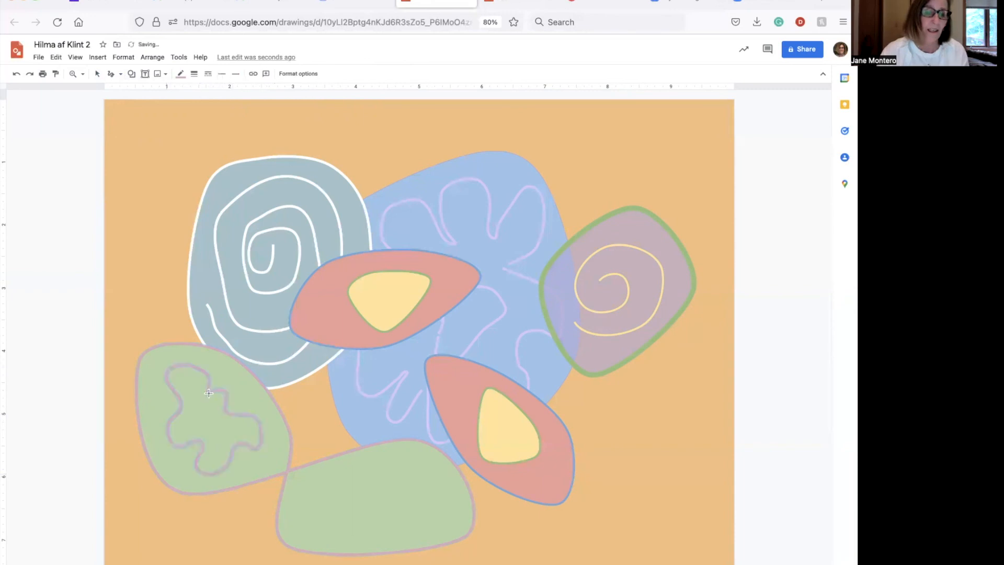
click(183, 75)
click(278, 162)
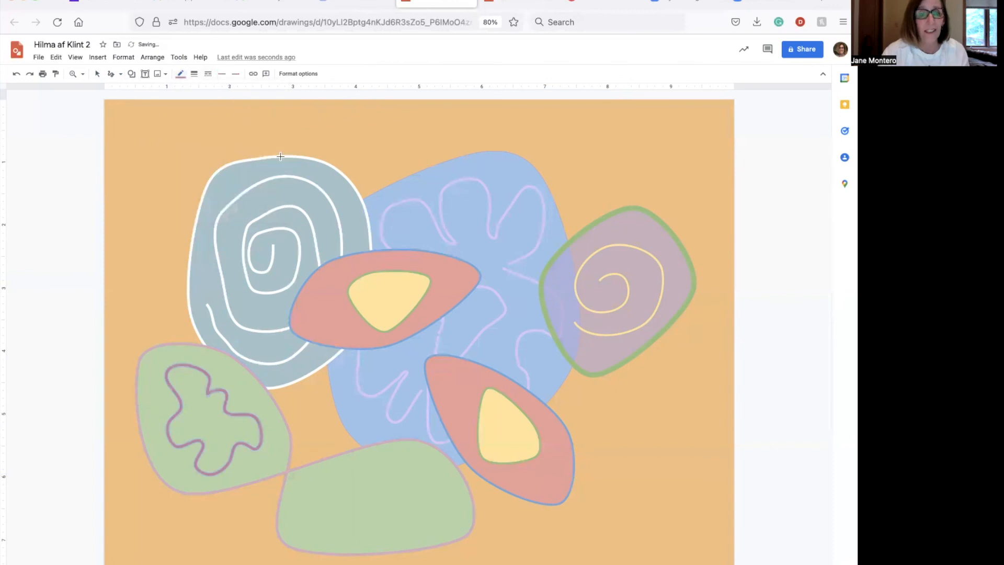